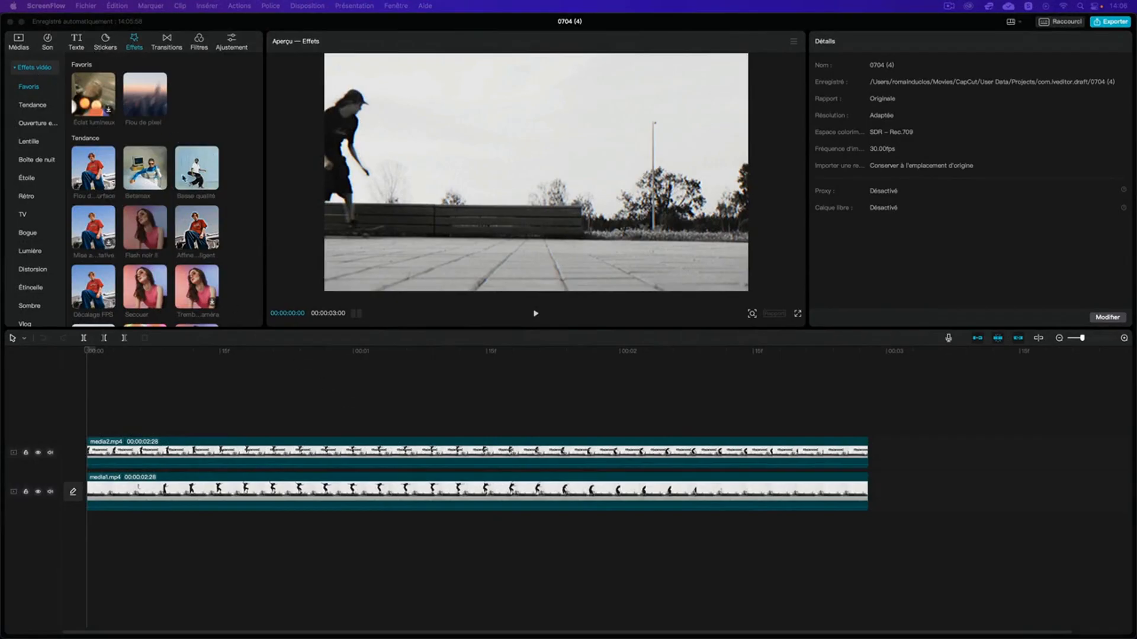
Add the Chromo-zoom video effect above the clips from the start of the timeline and play the preview
scroll(185, 153, down, 10)
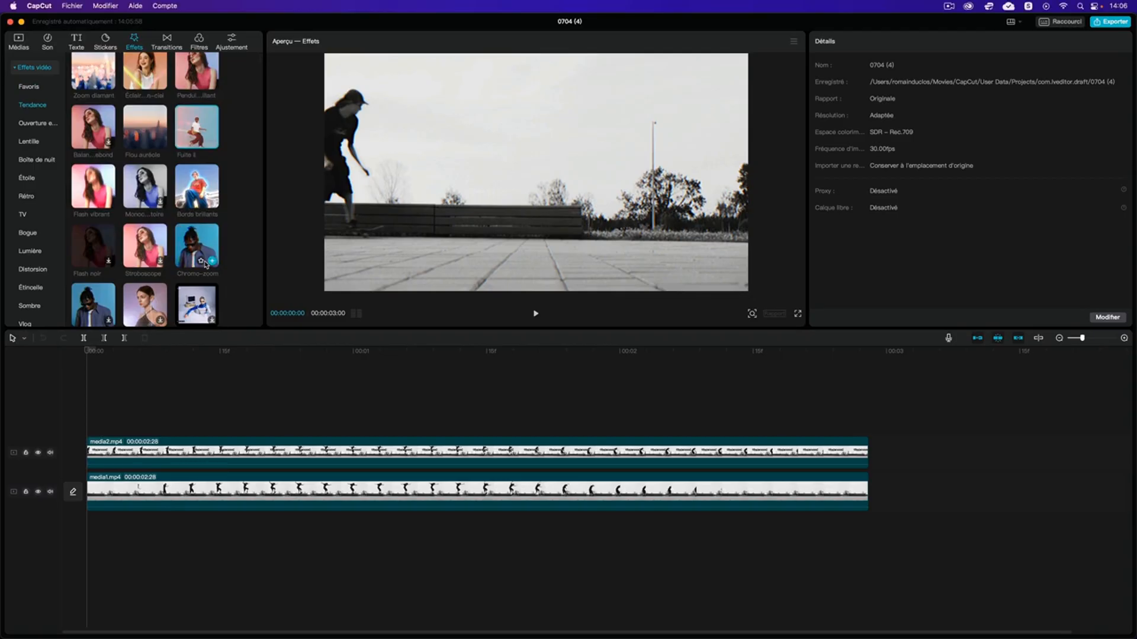
scroll(206, 264, up, 1)
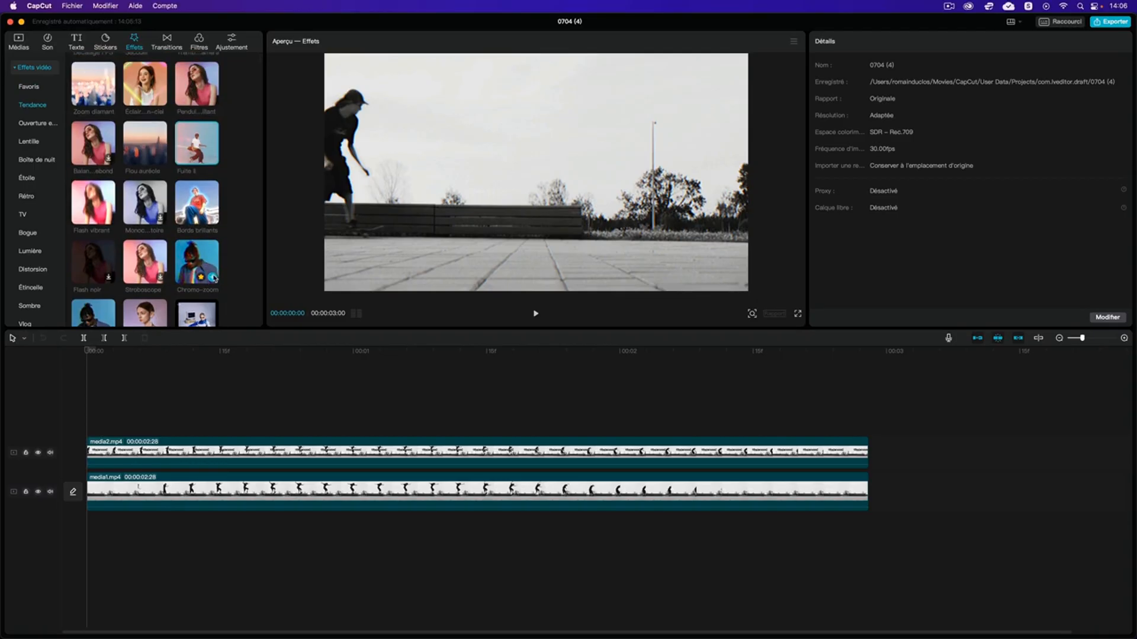
click(212, 278)
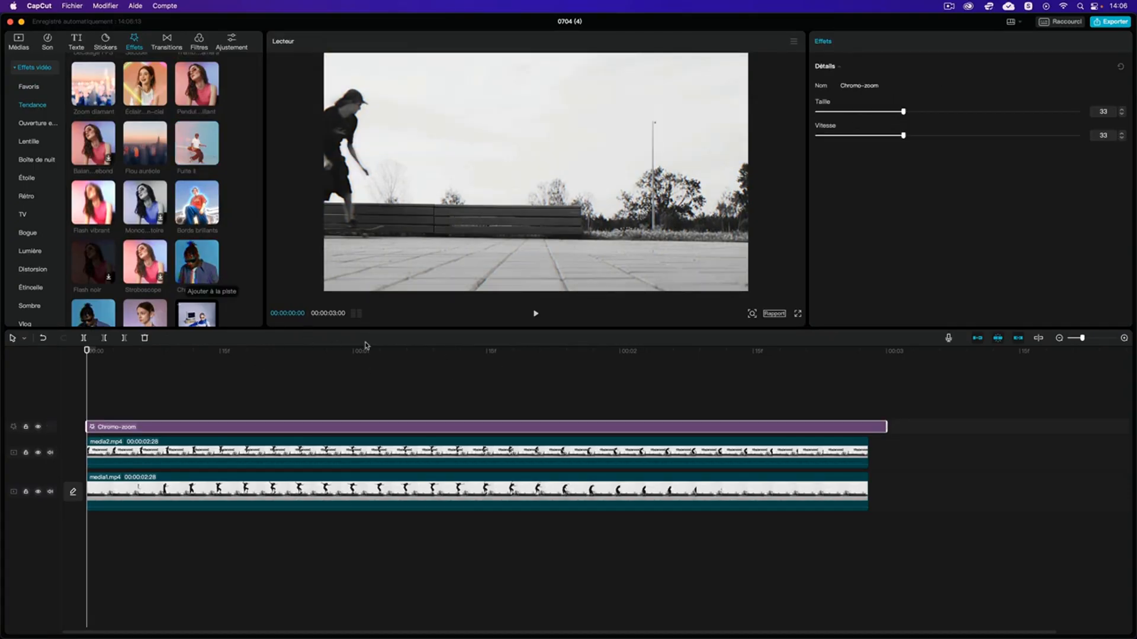
key(space)
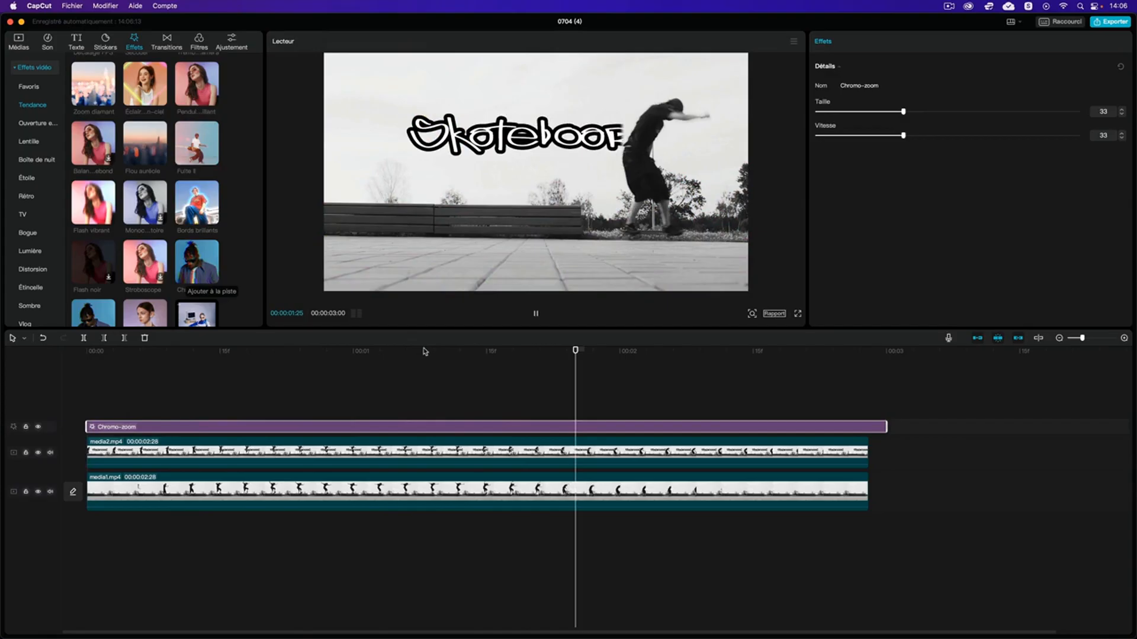
key(space)
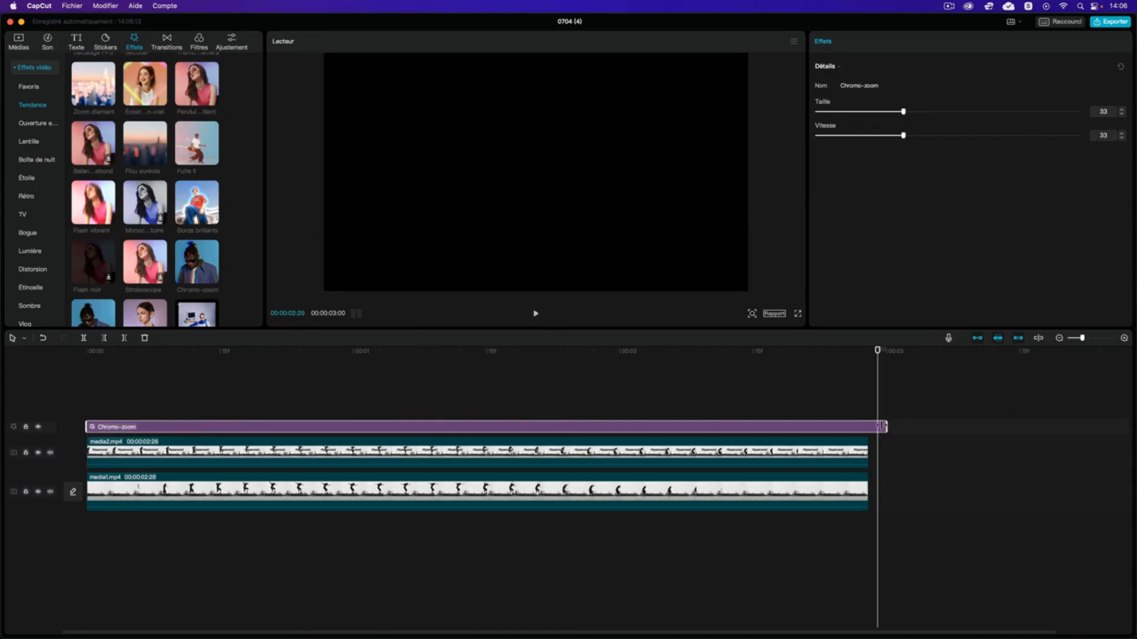
Shorten the Chromo-zoom effect to about one second from the start and play the sequence
drag(886, 427, 263, 401)
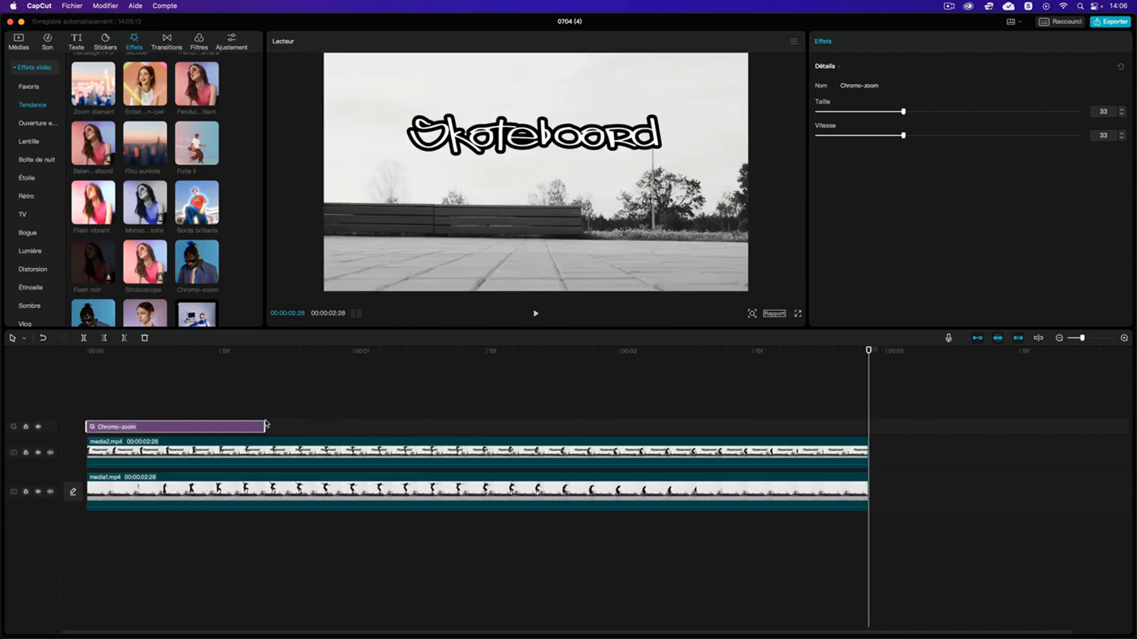
drag(238, 358, 344, 362)
drag(266, 427, 371, 427)
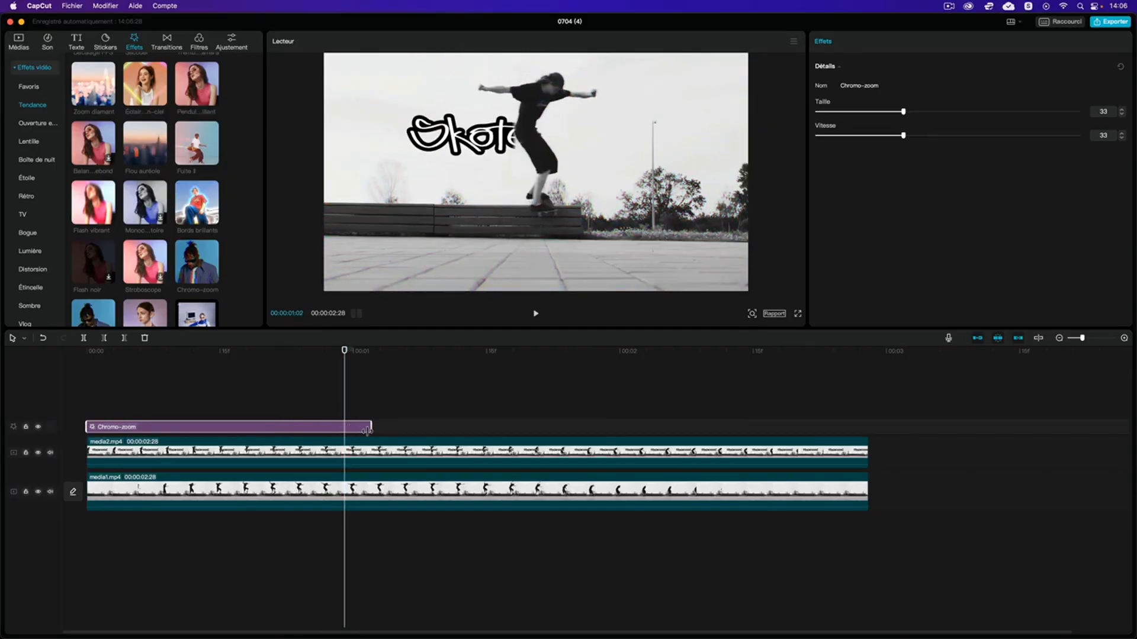
drag(344, 351, 371, 357)
click(87, 352)
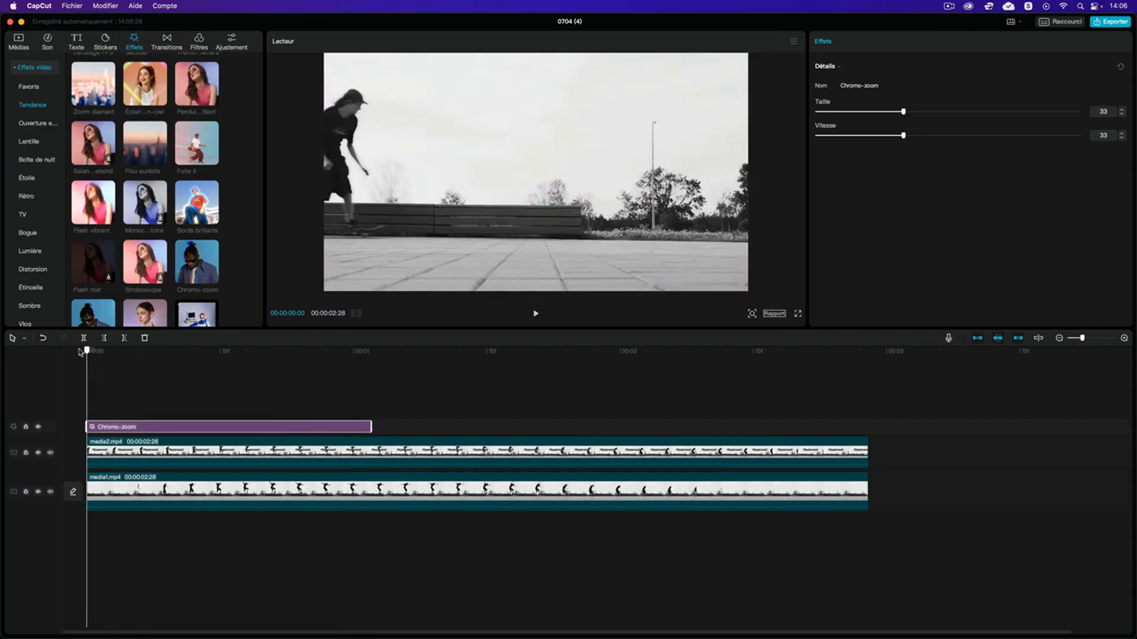
key(space)
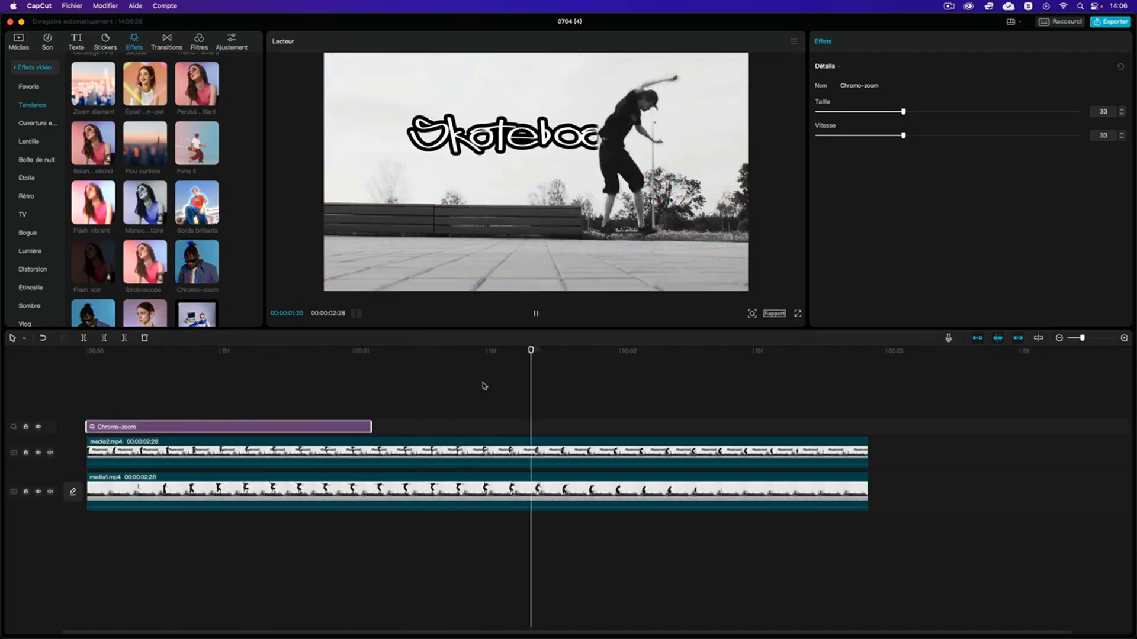
key(space)
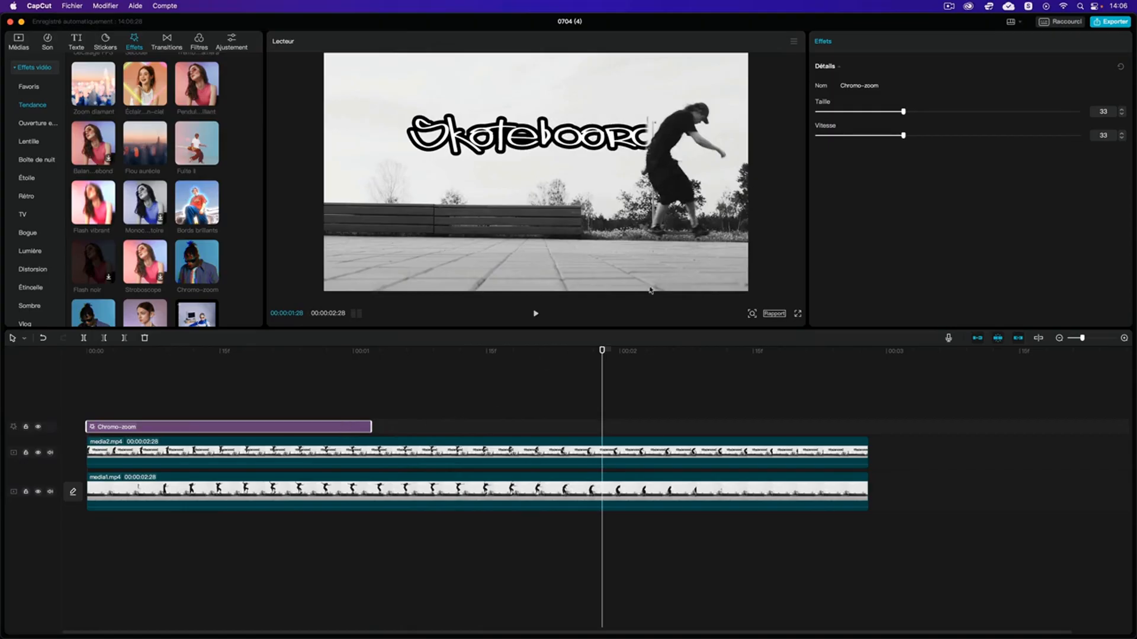
Set the Chromo-zoom effect's Taille to 30 and Vitesse to 18, and play the sequence to check it
drag(904, 136, 865, 136)
drag(605, 353, 139, 353)
key(space)
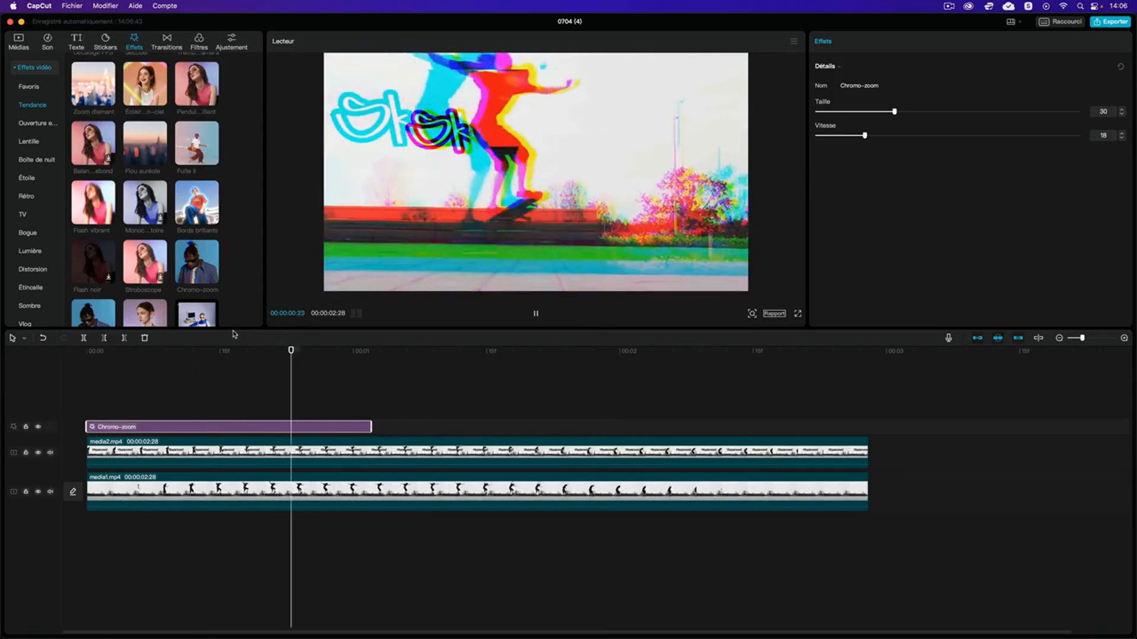
key(space)
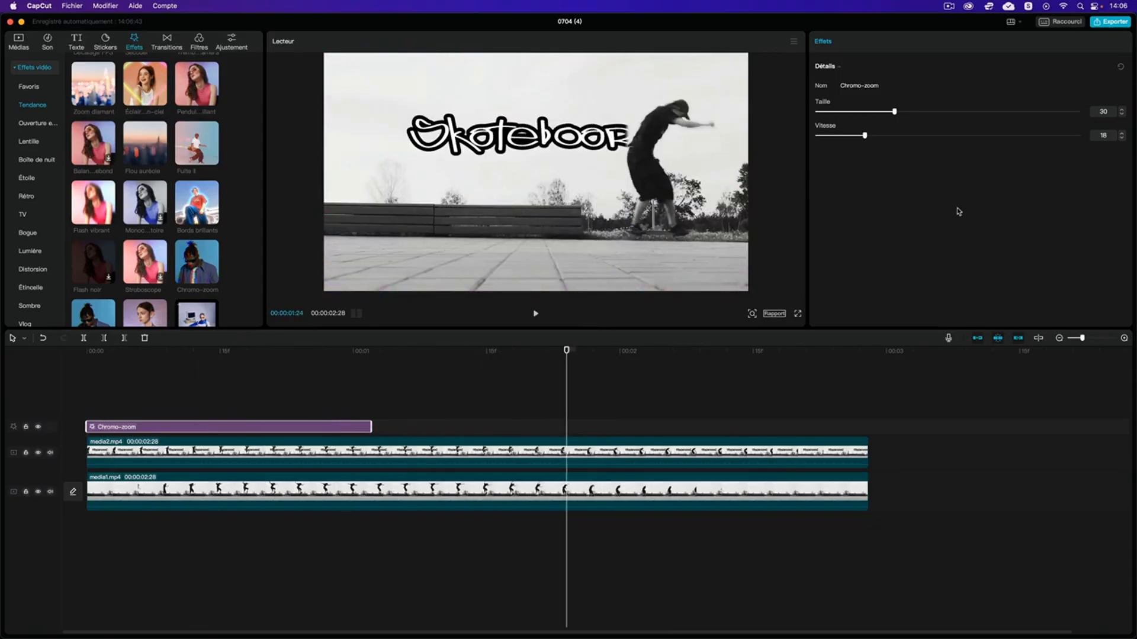
Insert a freeze frame (Geler) in the media2.mp4 clip at 00:00:02:25
drag(567, 350, 841, 366)
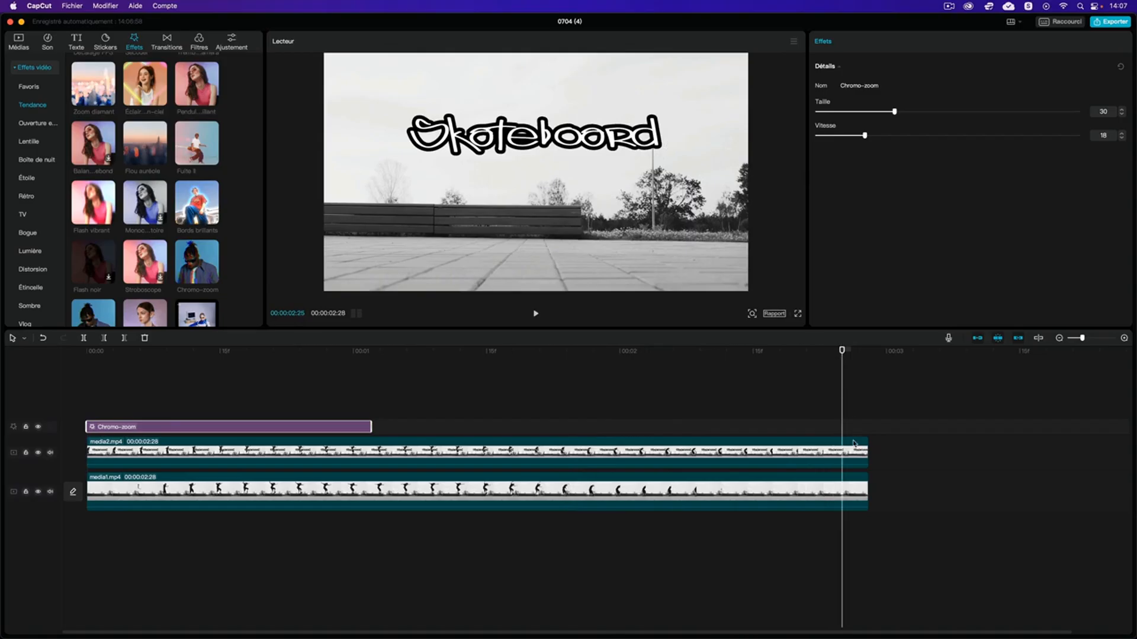
click(856, 451)
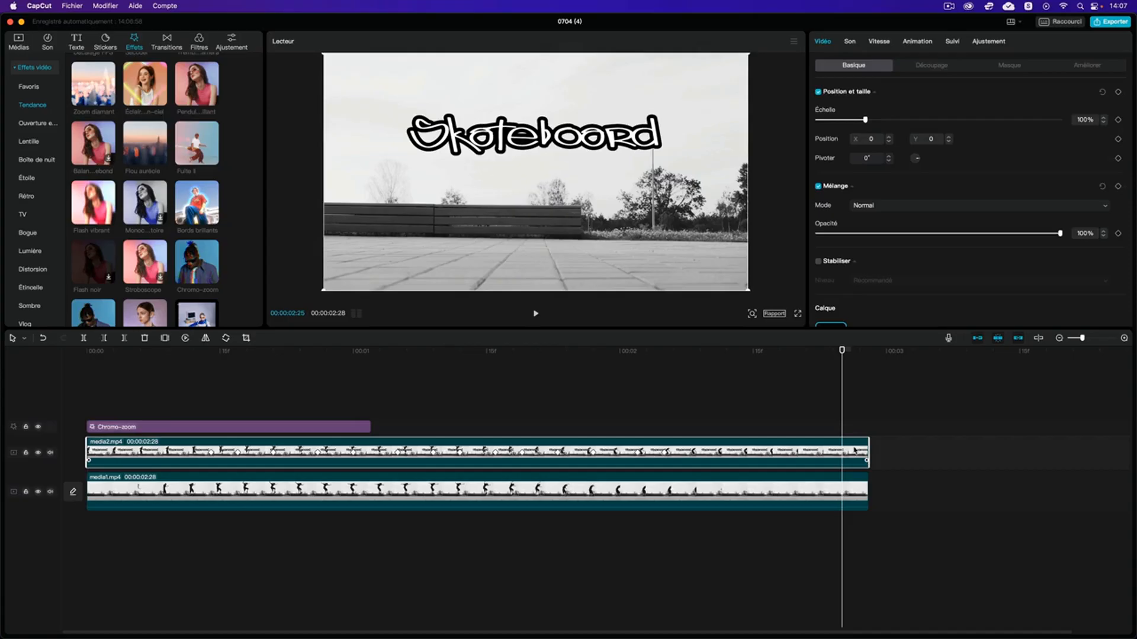
right_click(856, 451)
mouse_move(871, 472)
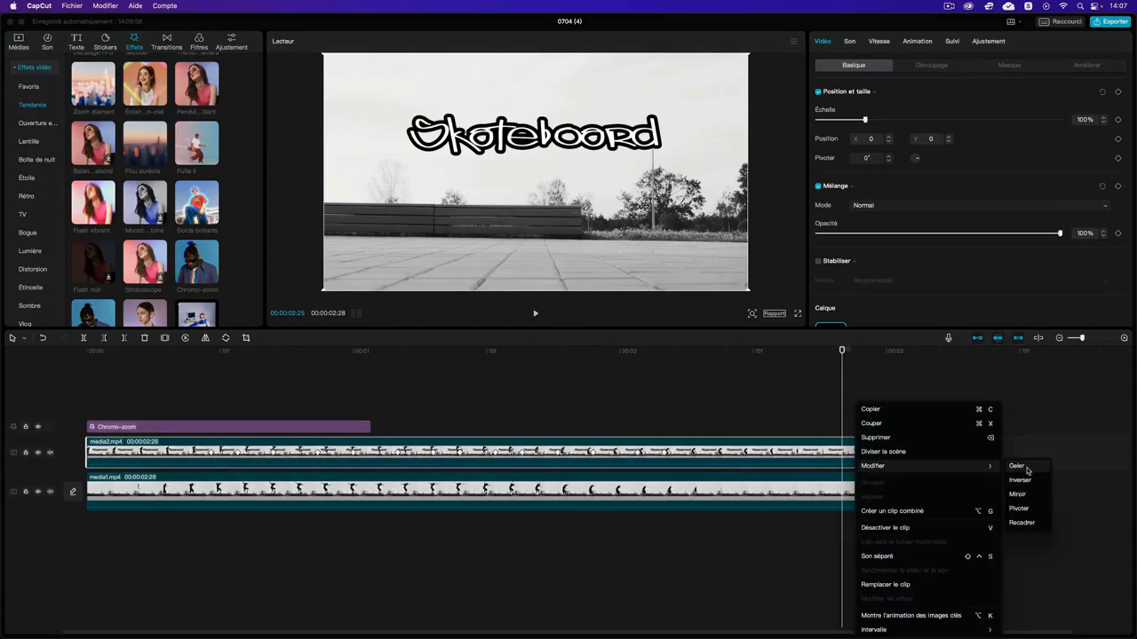
click(1016, 466)
Insert a freeze frame (Geler) in the media1.mp4 clip at the same time, 00:00:02:25
scroll(990, 490, right, 10)
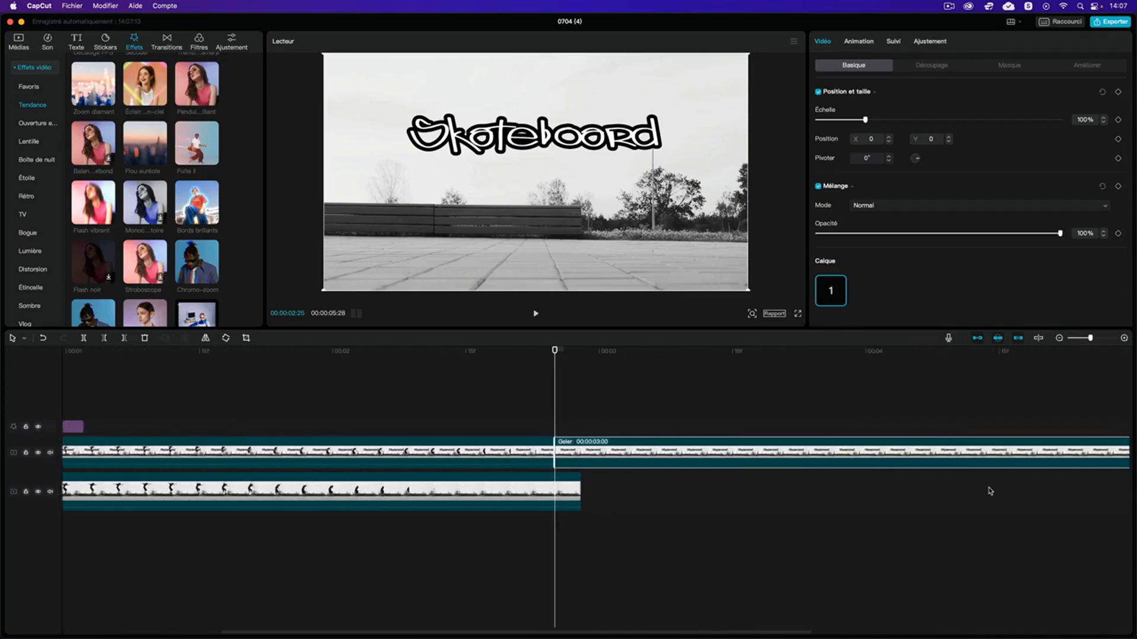
scroll(991, 490, left, 5)
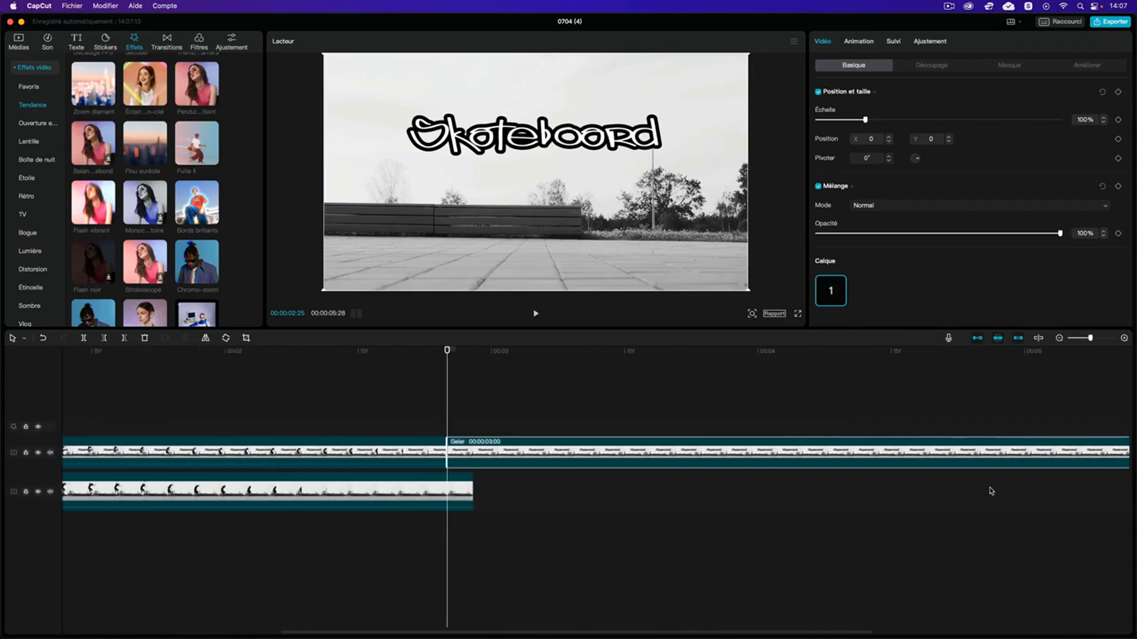
click(474, 479)
right_click(473, 480)
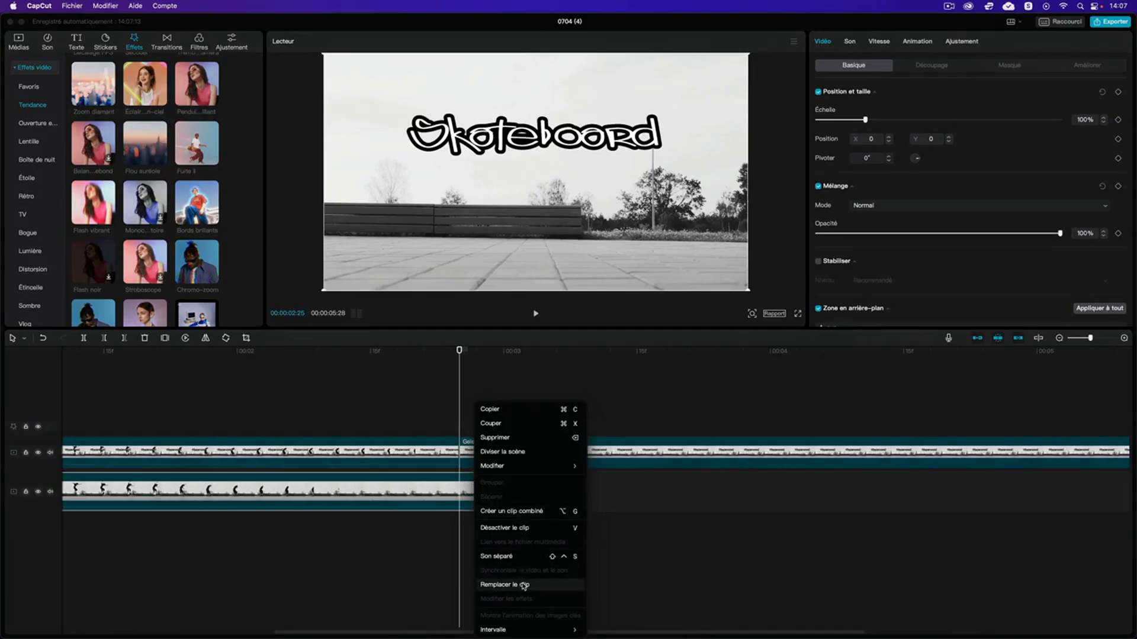
mouse_move(544, 471)
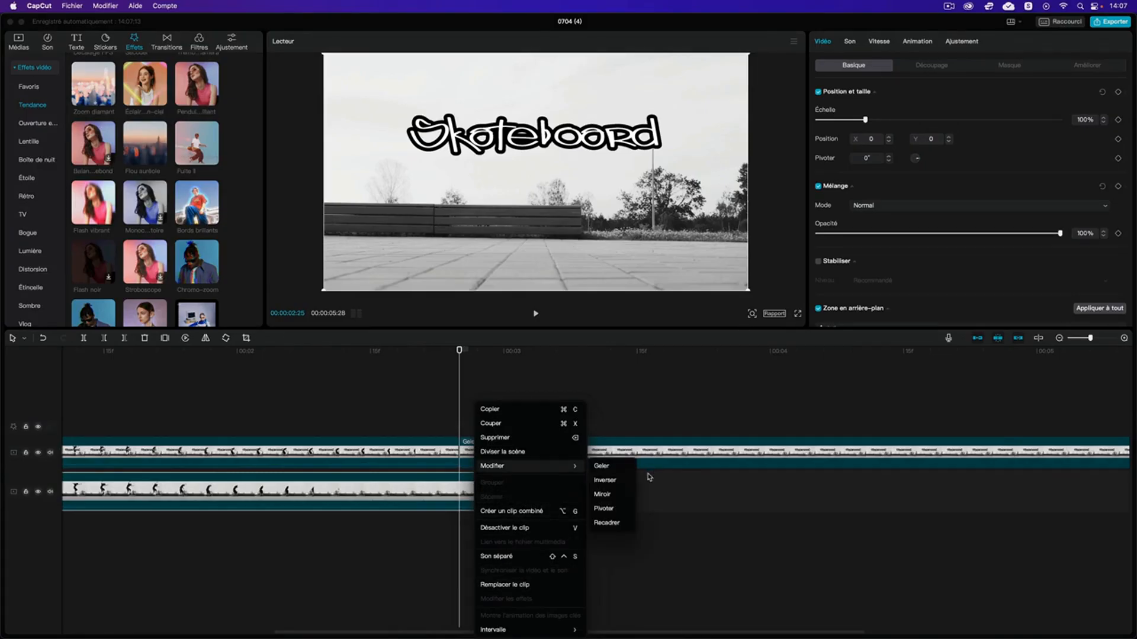
click(605, 467)
key(space)
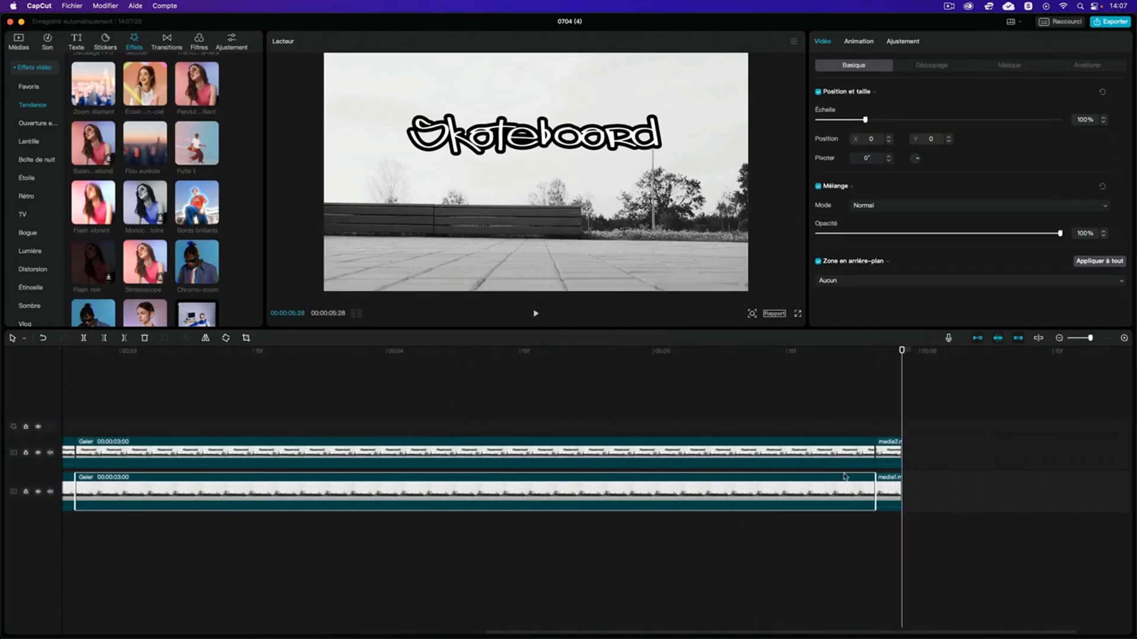
Delete the leftover media2.mp4 and media1.mp4 pieces after the two freeze frames
key(Delete)
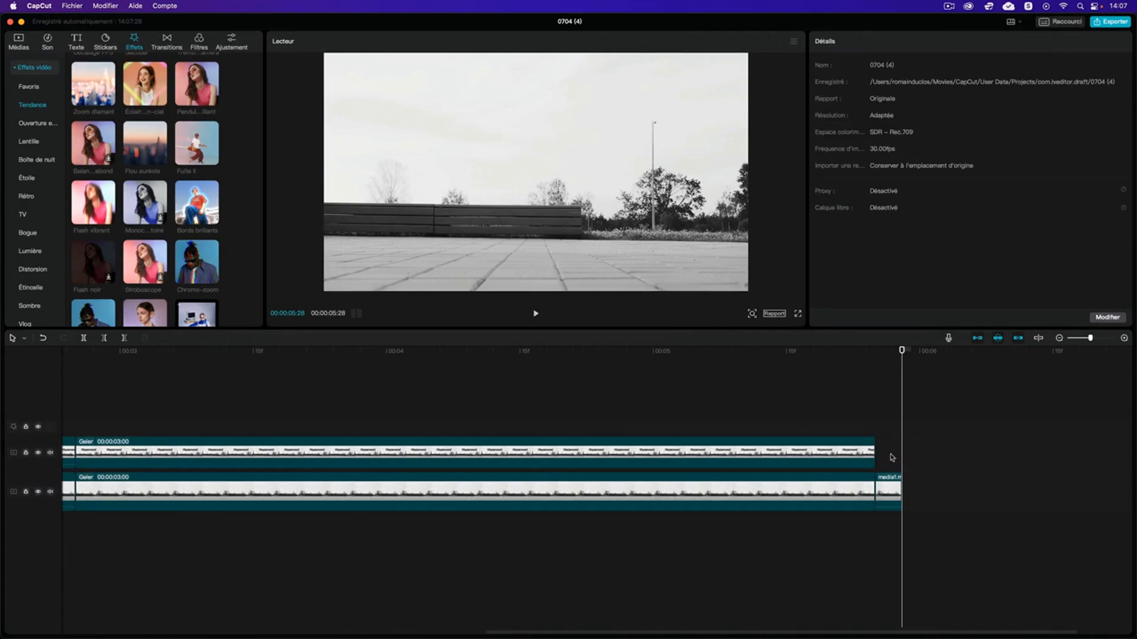
click(888, 486)
key(Delete)
Try the Secouer 2, 3 and 1 intro animations on the upper freeze frame, settling on the shake animation listed just after Secouer 1
drag(875, 354, 173, 313)
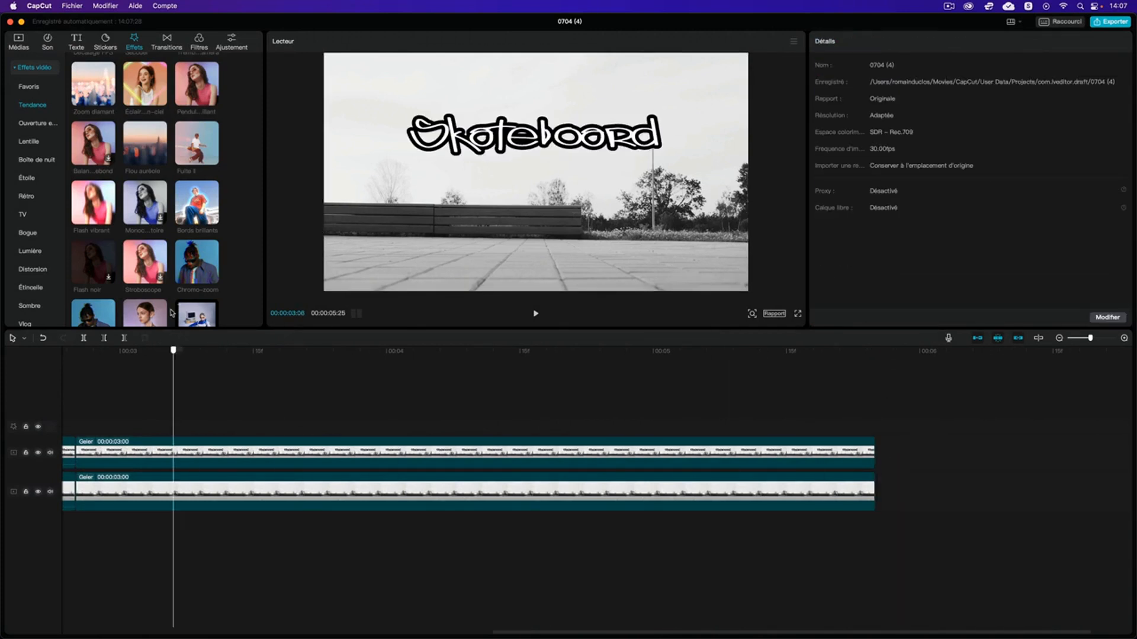
scroll(211, 380, left, 5)
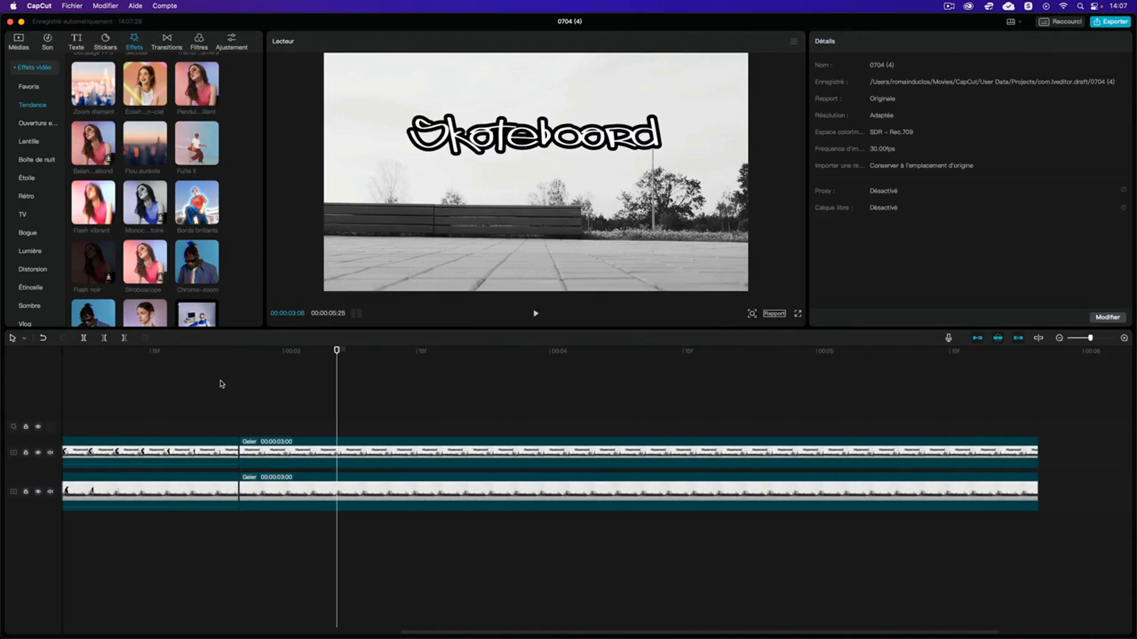
drag(351, 352, 253, 351)
click(372, 450)
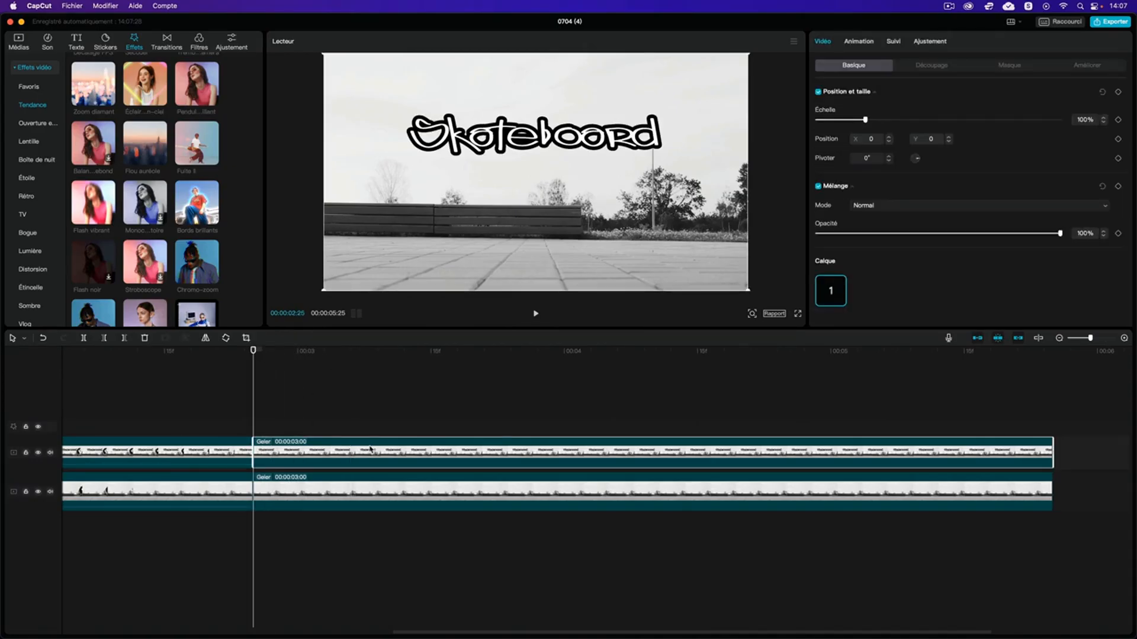
click(860, 43)
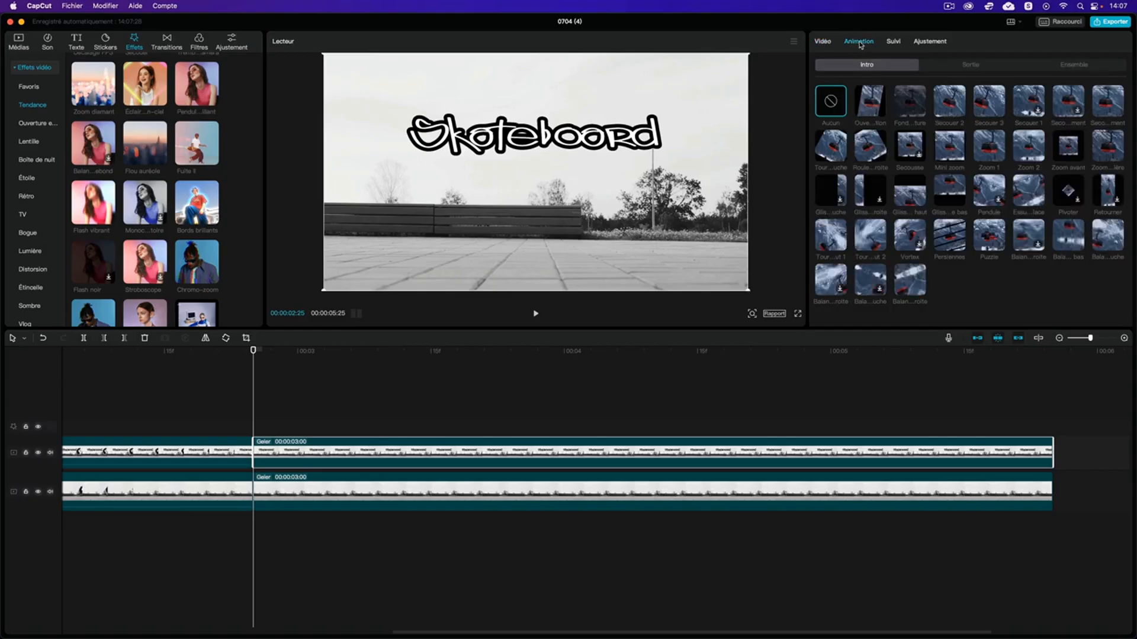
click(949, 108)
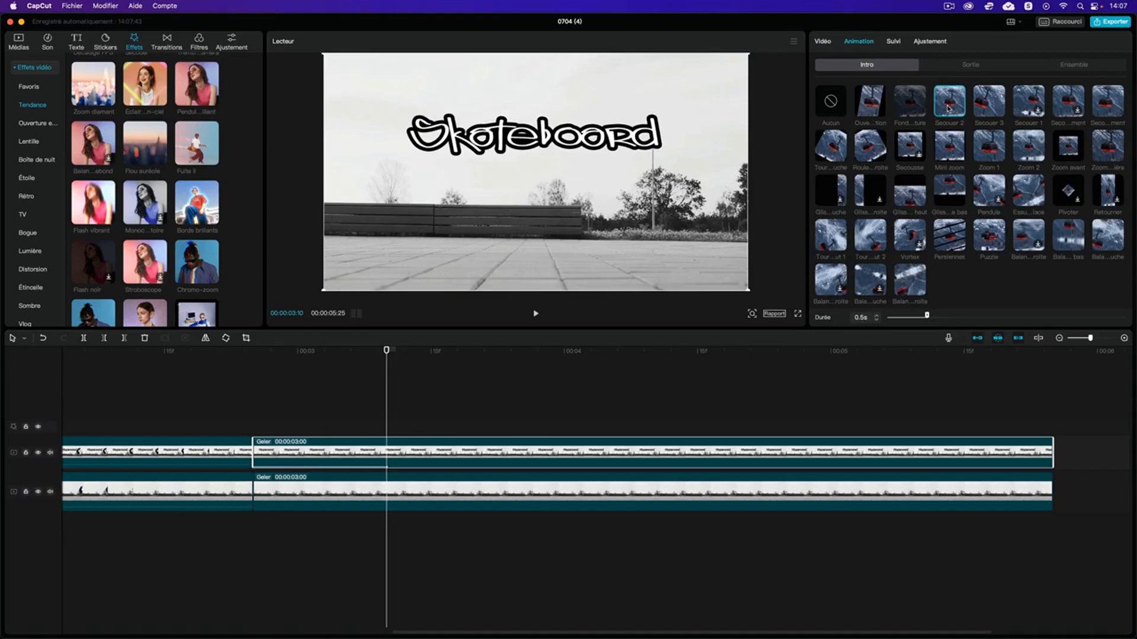
click(986, 110)
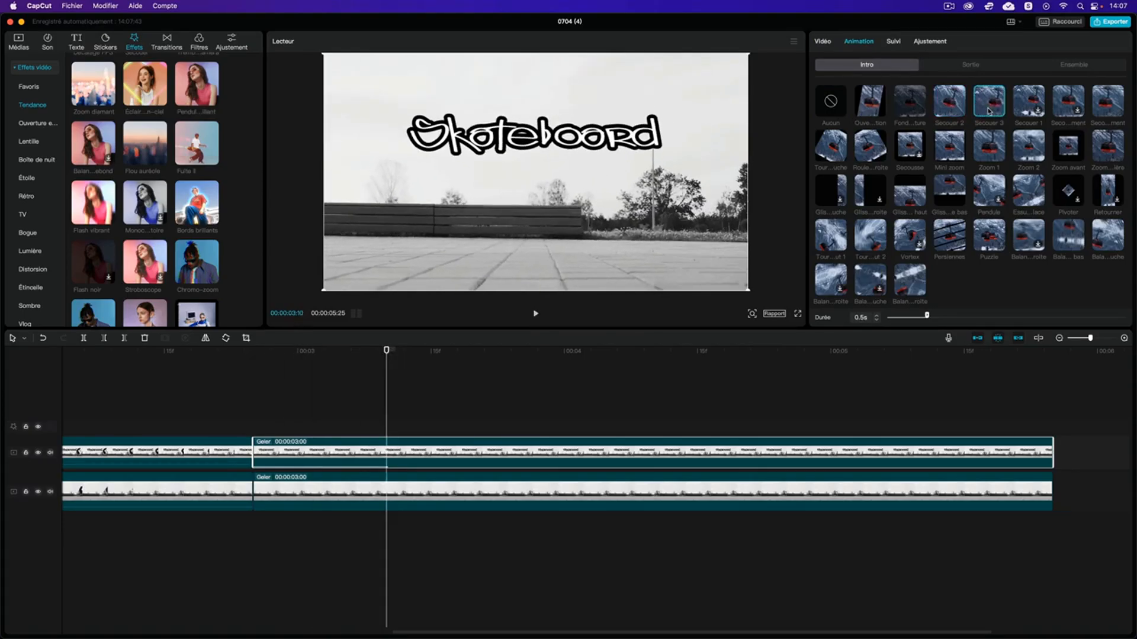
click(1028, 109)
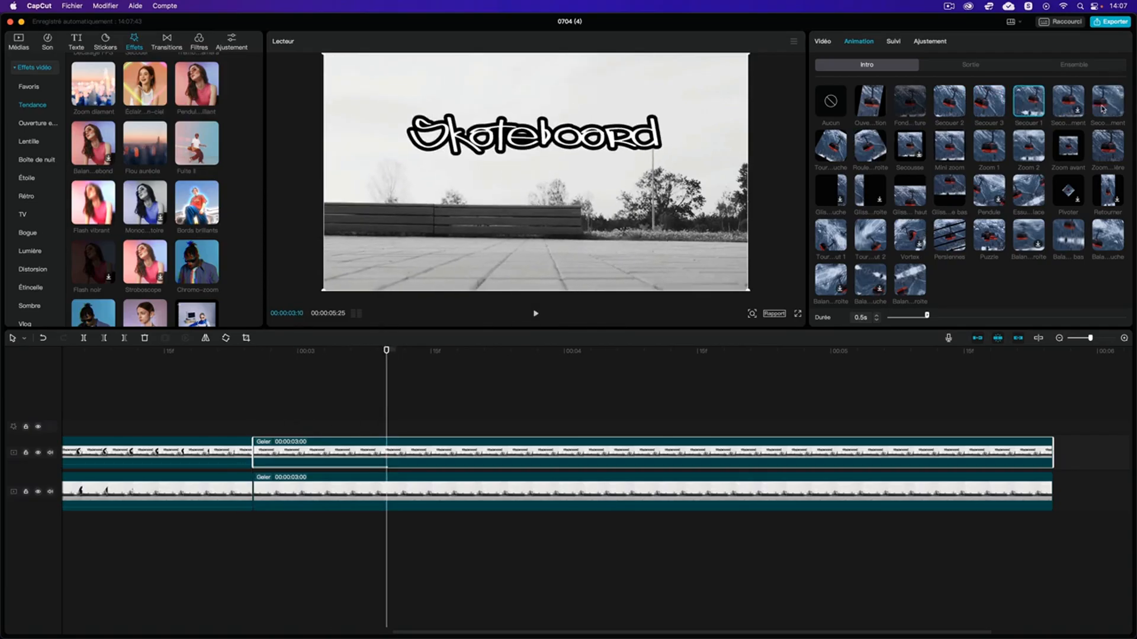
click(1062, 101)
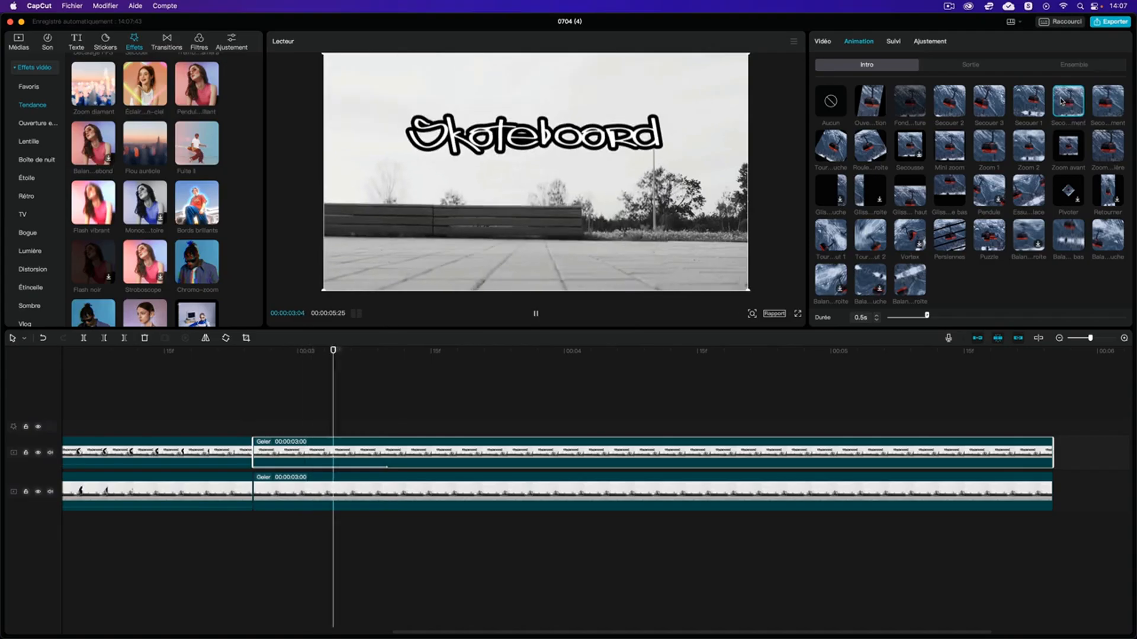
Apply the same shake intro animation to the lower freeze frame and play the transition into the frozen section
click(720, 489)
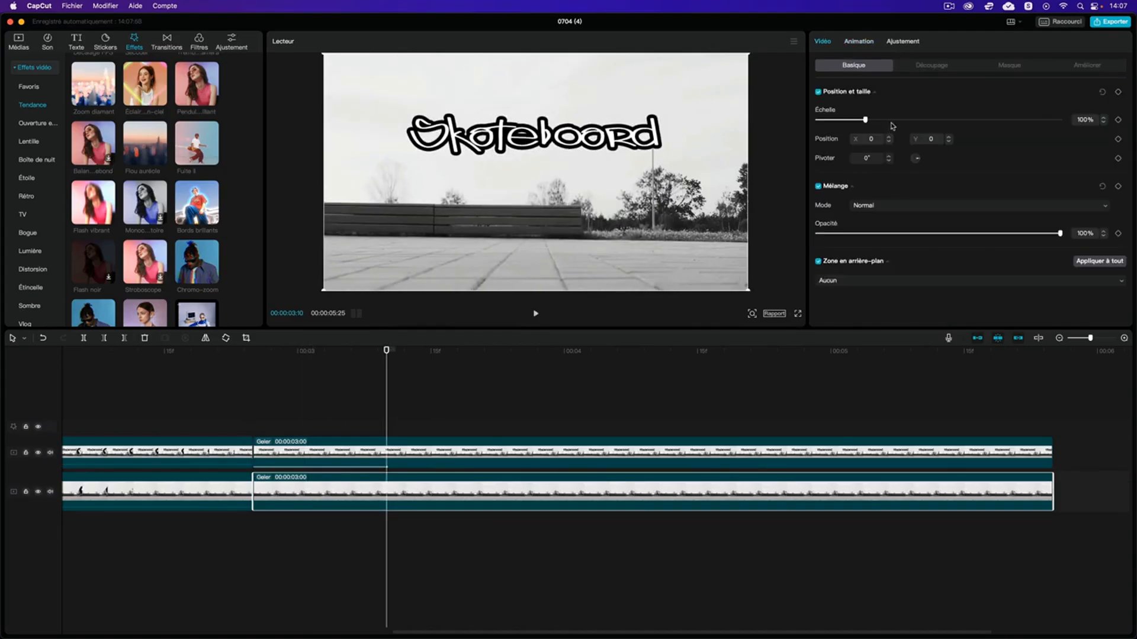
click(860, 43)
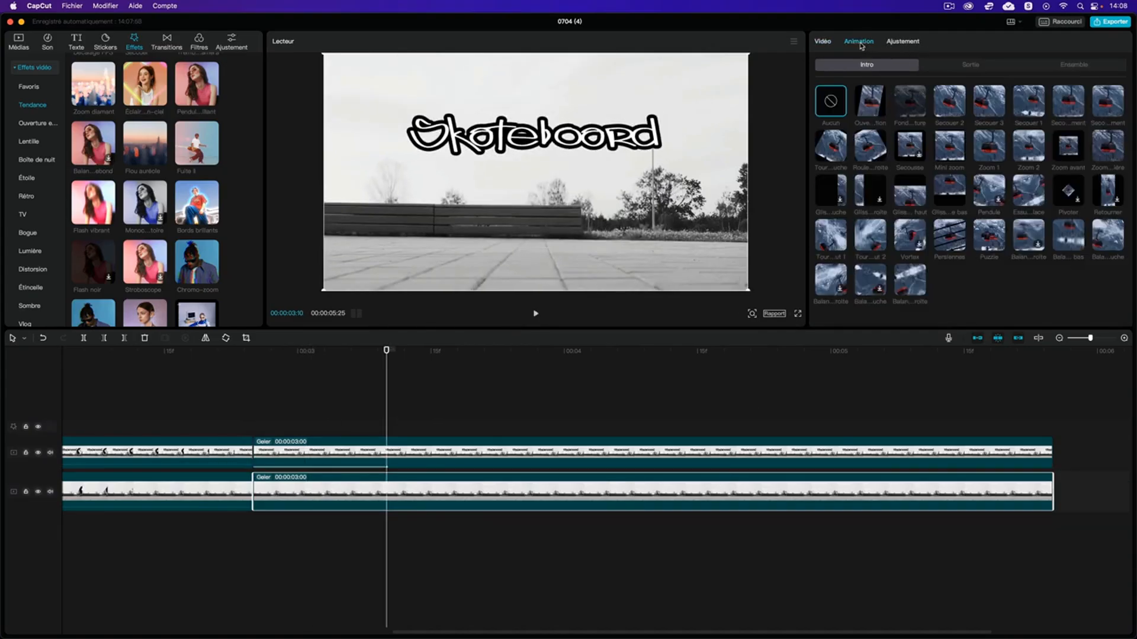
click(1058, 106)
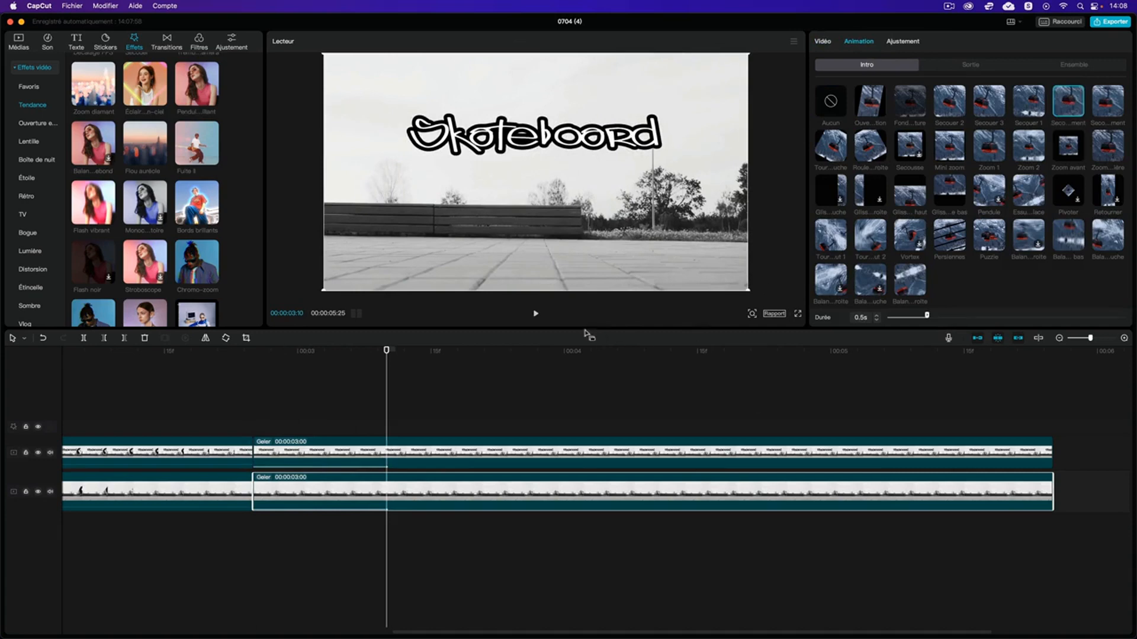
drag(386, 351, 271, 354)
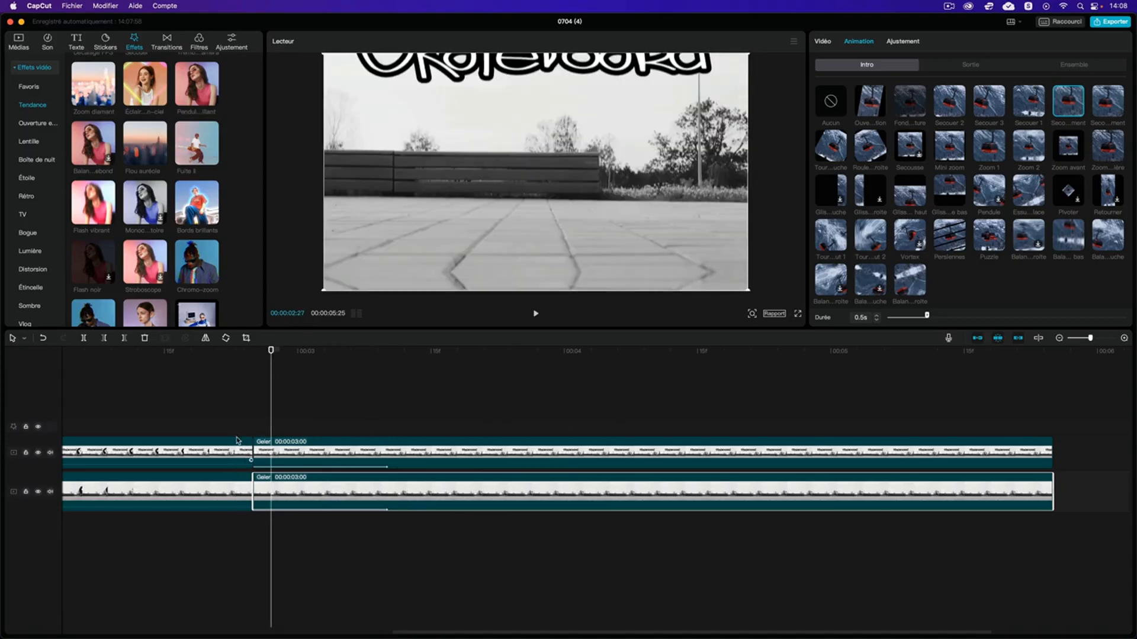
drag(271, 350, 146, 351)
key(space)
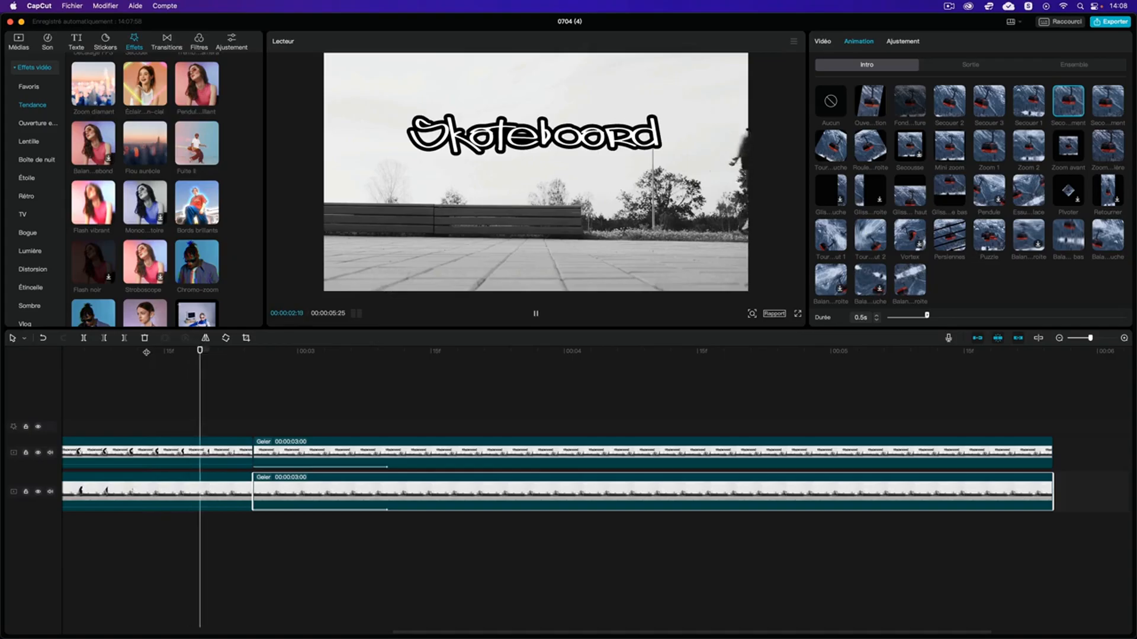
key(space)
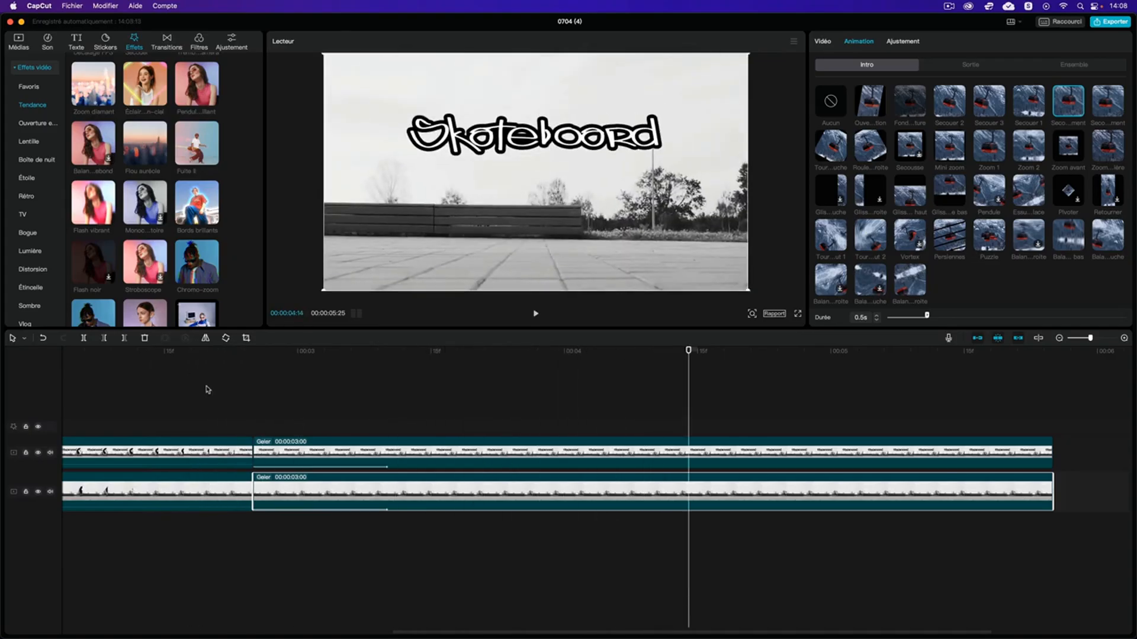
Add the favourite song U Ain't Shit to the project and align its beginning with the start of the video
scroll(214, 391, left, 10)
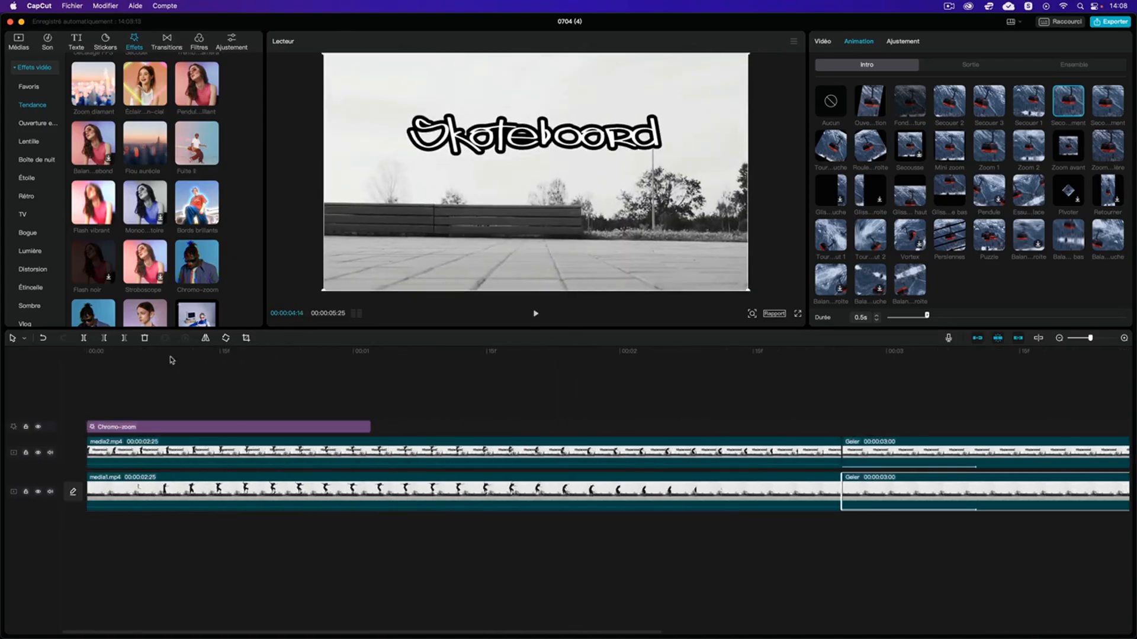
click(47, 42)
click(14, 70)
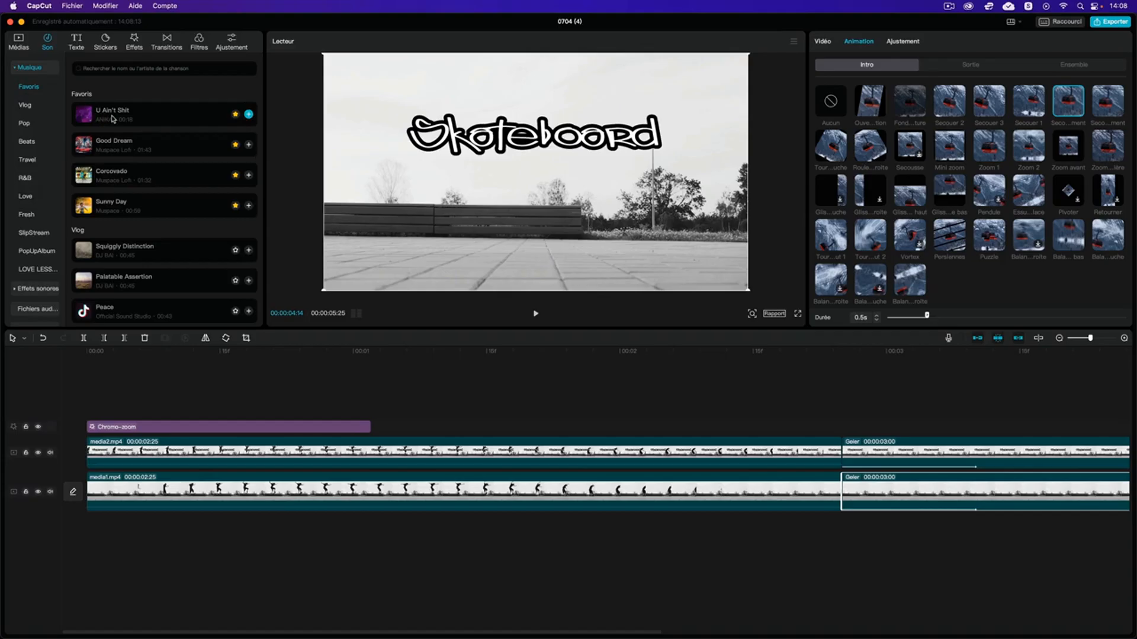
click(249, 115)
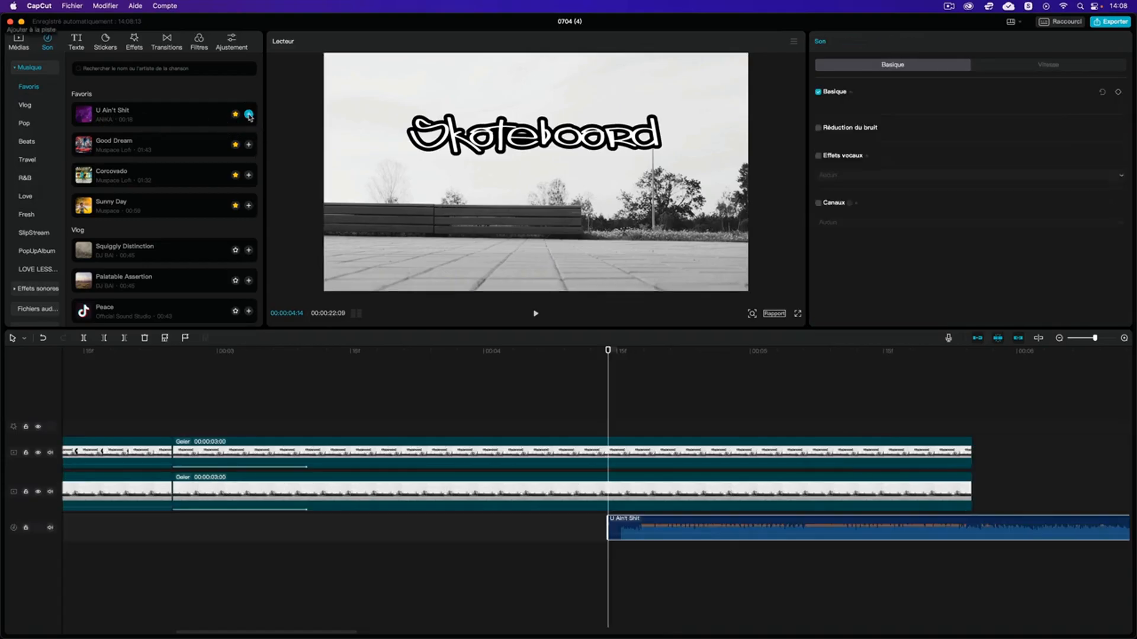
drag(660, 513, 167, 527)
Trim the end of the song to match the end of the two freeze frames
scroll(419, 499, right, 20)
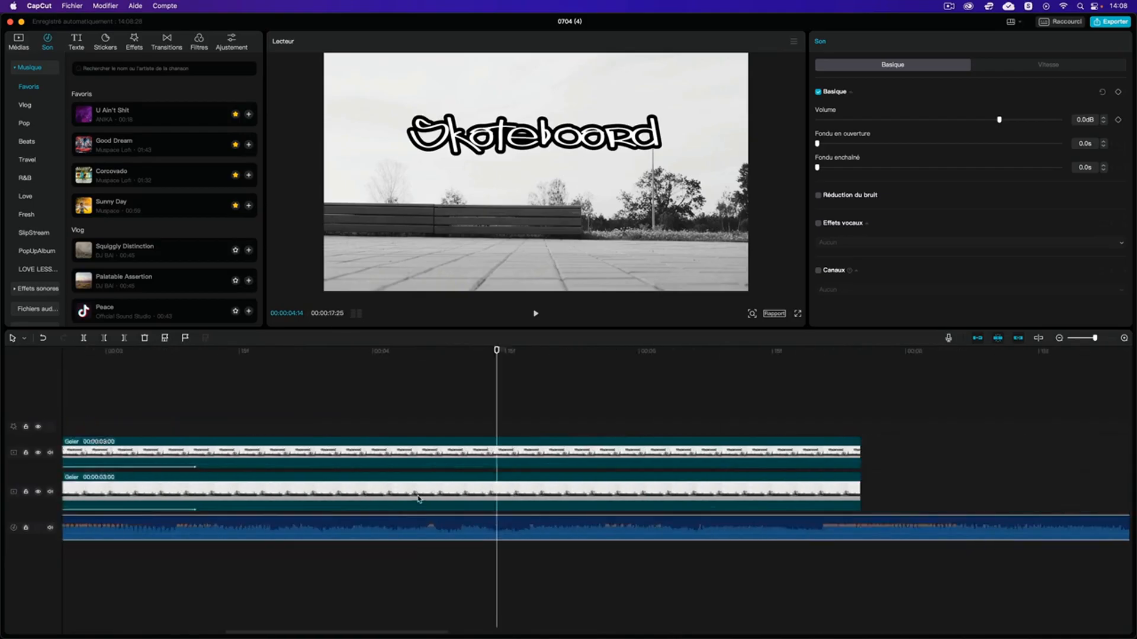
drag(809, 530, 681, 535)
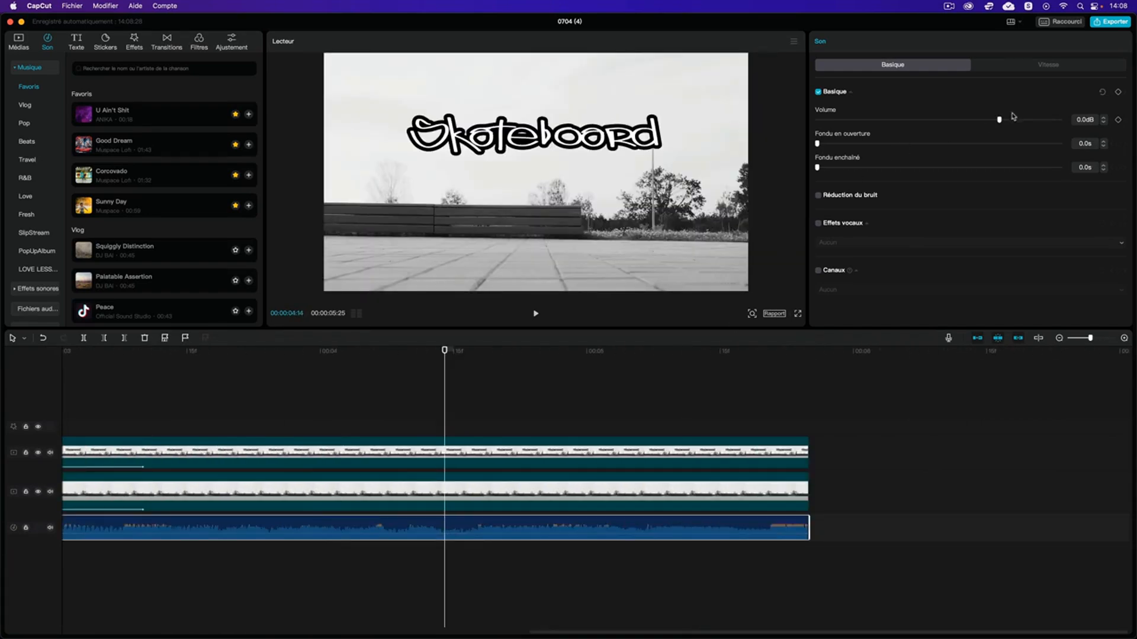
Set the song's volume to -9.1 dB with fade-in and fade-out of 4.0 s each, and play the video from the beginning
drag(999, 120, 972, 121)
drag(817, 144, 982, 148)
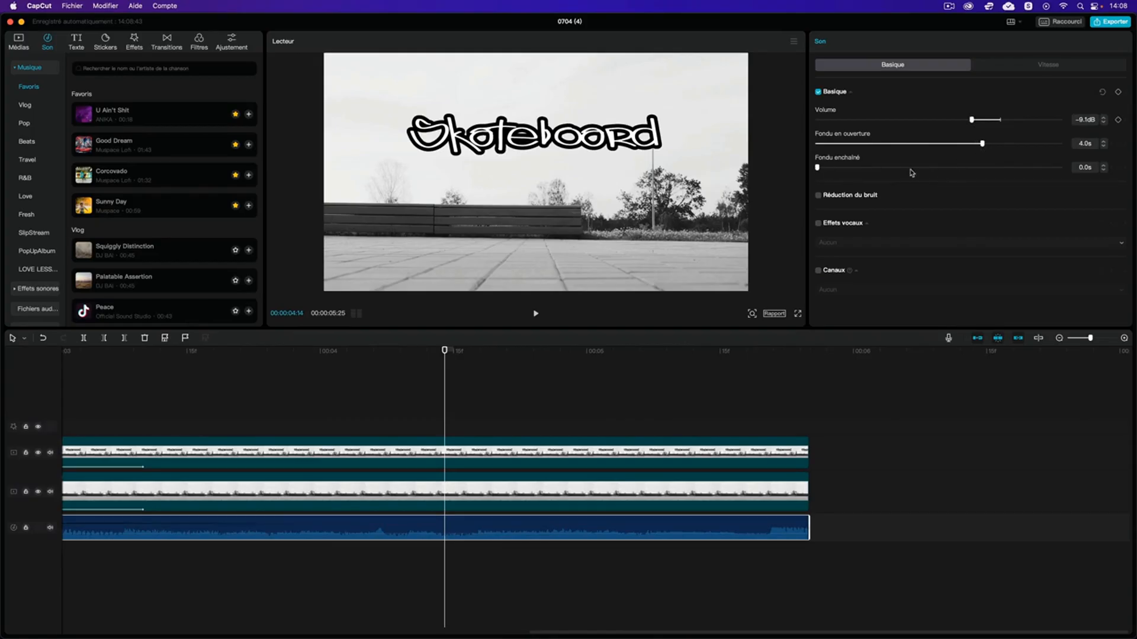
drag(818, 168, 983, 171)
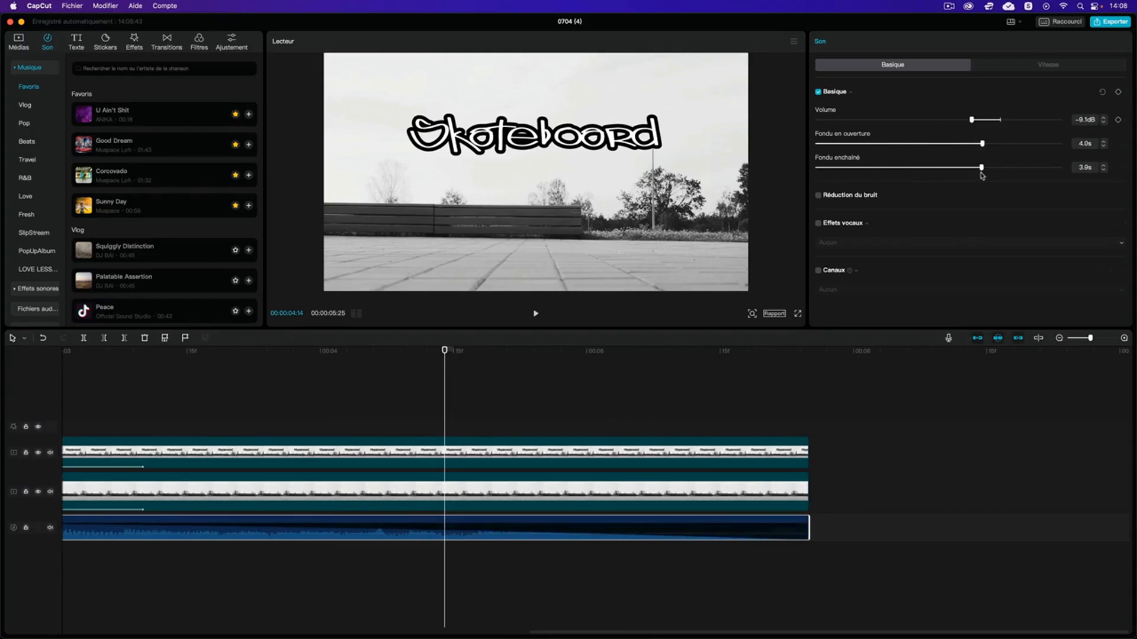
drag(445, 351, 45, 337)
click(536, 314)
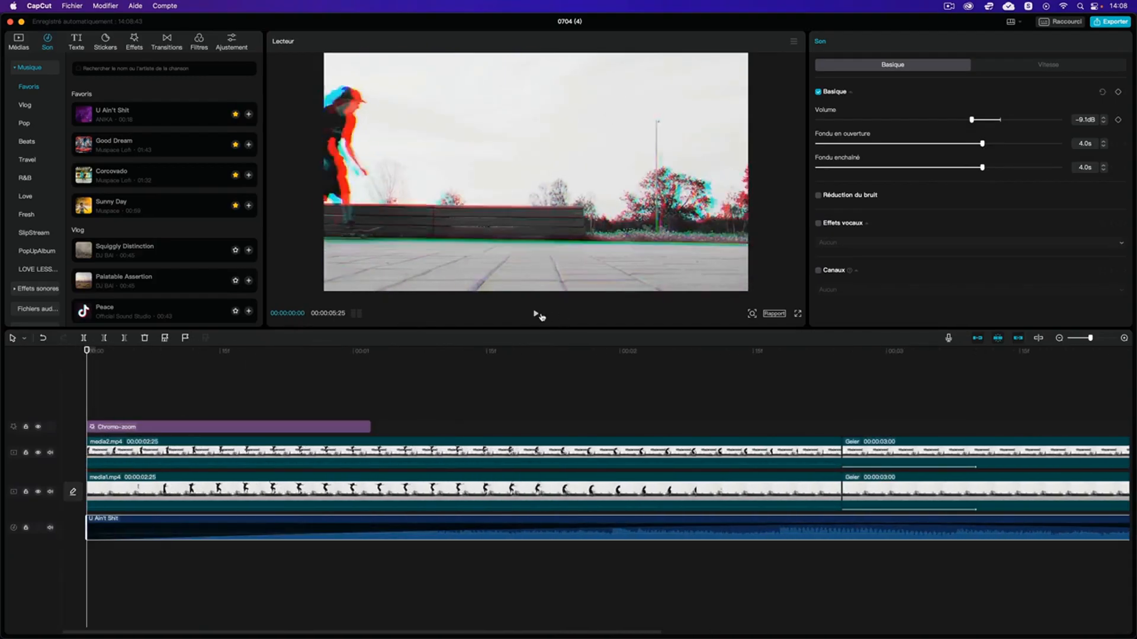